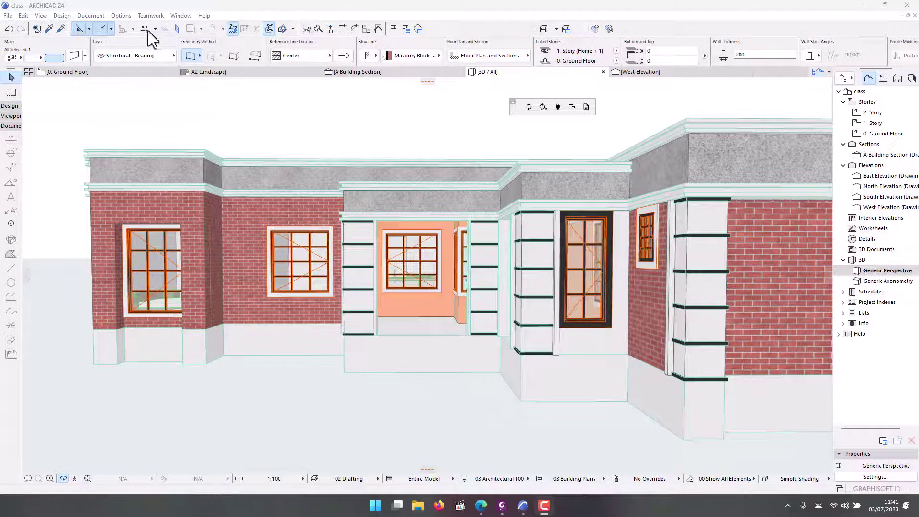
Step: Turn on two drawing guide options in the ARCHICAD toolbar
{"action": "left_click", "coordinate": [99, 27]}
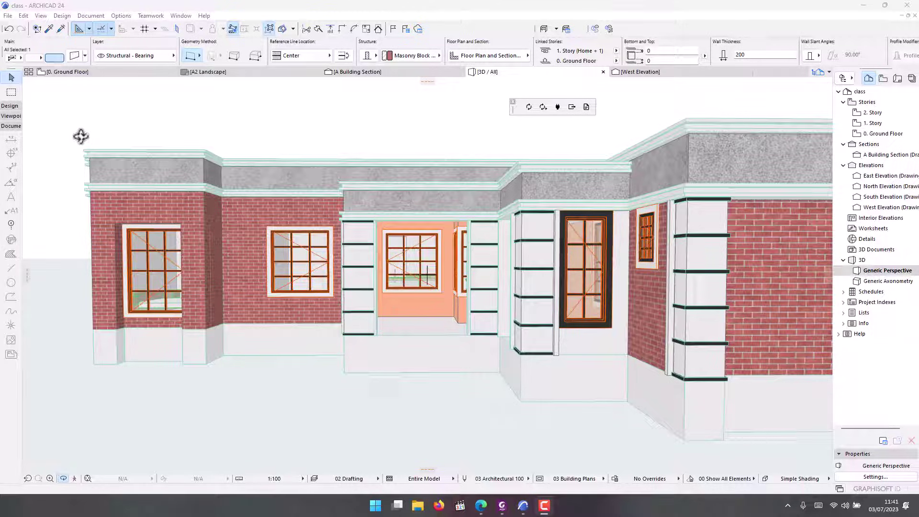
{"action": "left_click", "coordinate": [79, 29]}
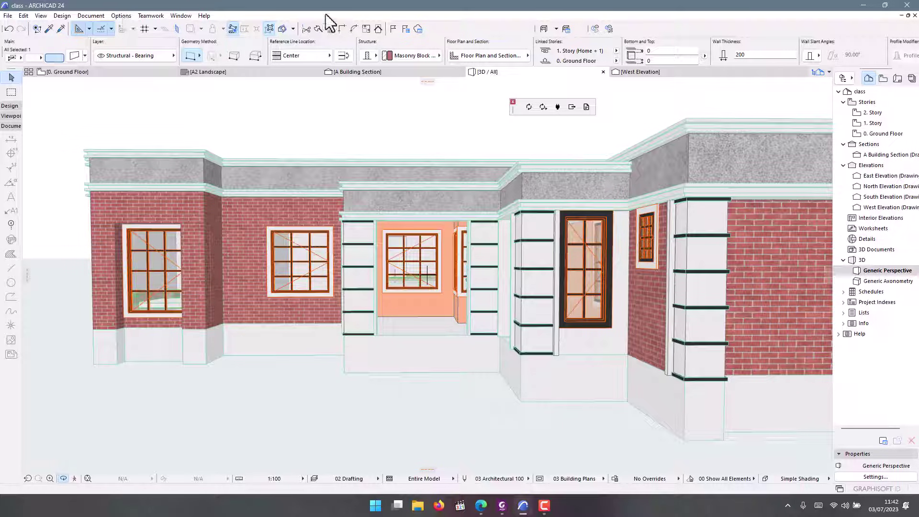
{"action": "scroll", "coordinate": [556, 268], "scroll_direction": "down", "scroll_amount": 3}
{"action": "scroll", "coordinate": [242, 228], "scroll_direction": "up", "scroll_amount": 3}
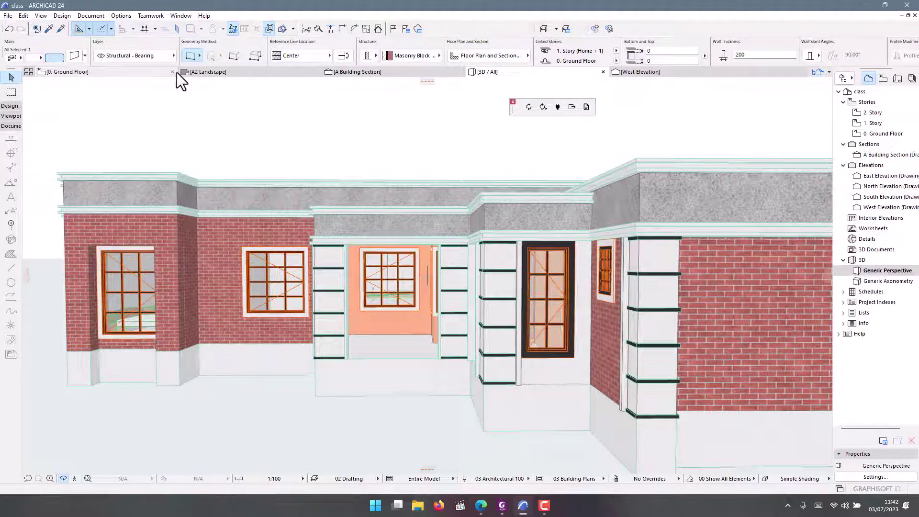
Step: Hide and then re-show the Datasmith palette from Window > Palettes
{"action": "left_click", "coordinate": [122, 15]}
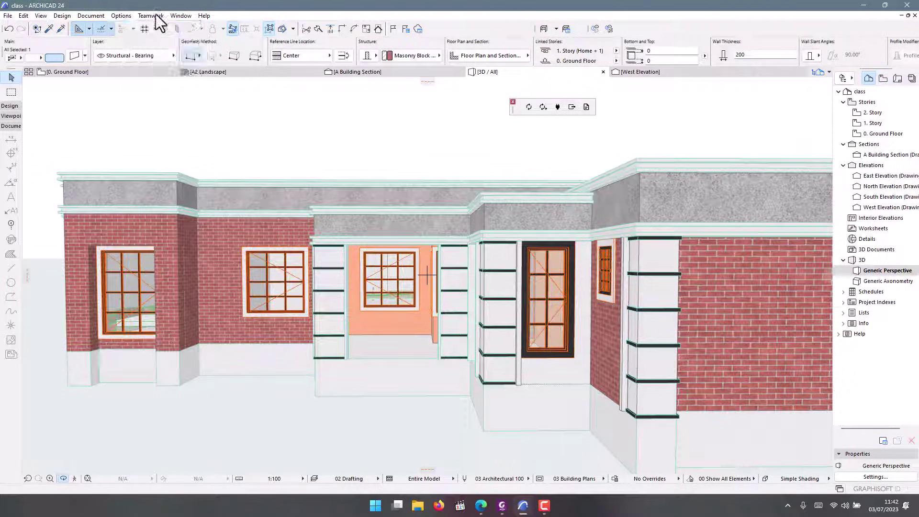
{"action": "left_click", "coordinate": [189, 17]}
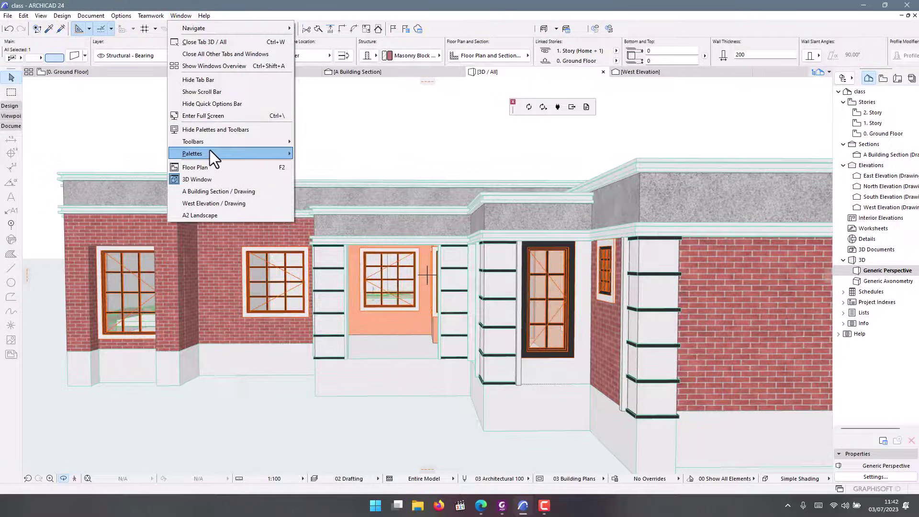
{"action": "mouse_move", "coordinate": [210, 152]}
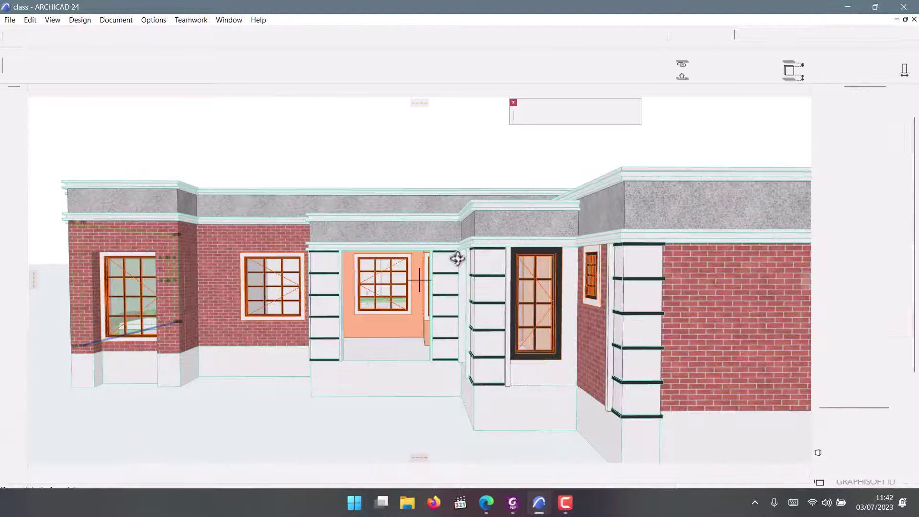
{"action": "left_click", "coordinate": [228, 17]}
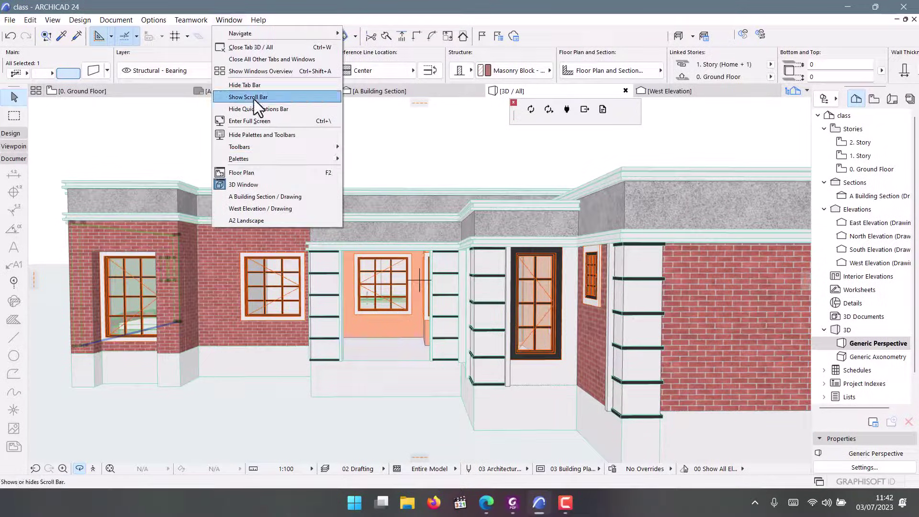
{"action": "mouse_move", "coordinate": [280, 159]}
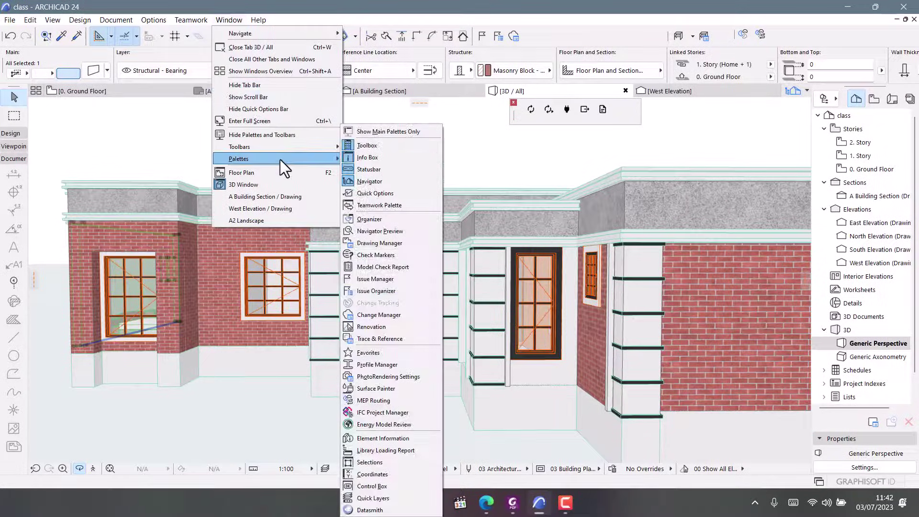
{"action": "left_click", "coordinate": [367, 510]}
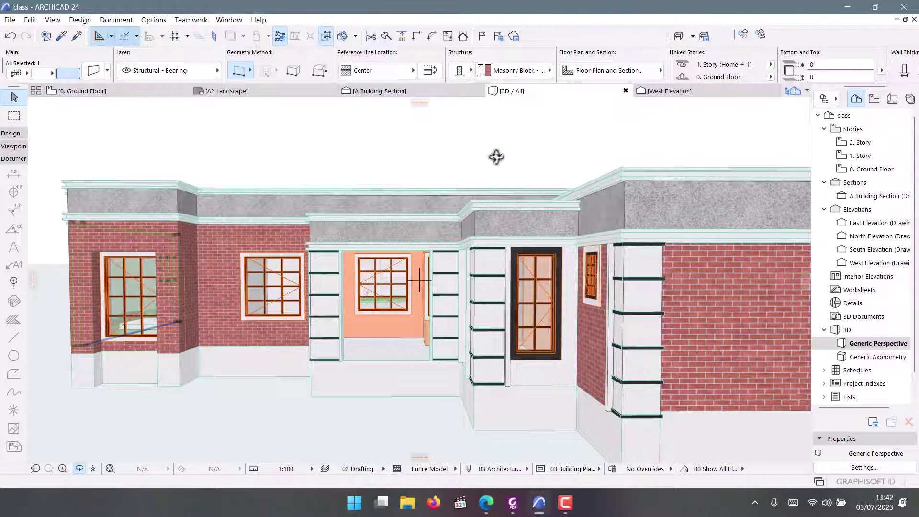
{"action": "left_click", "coordinate": [225, 19]}
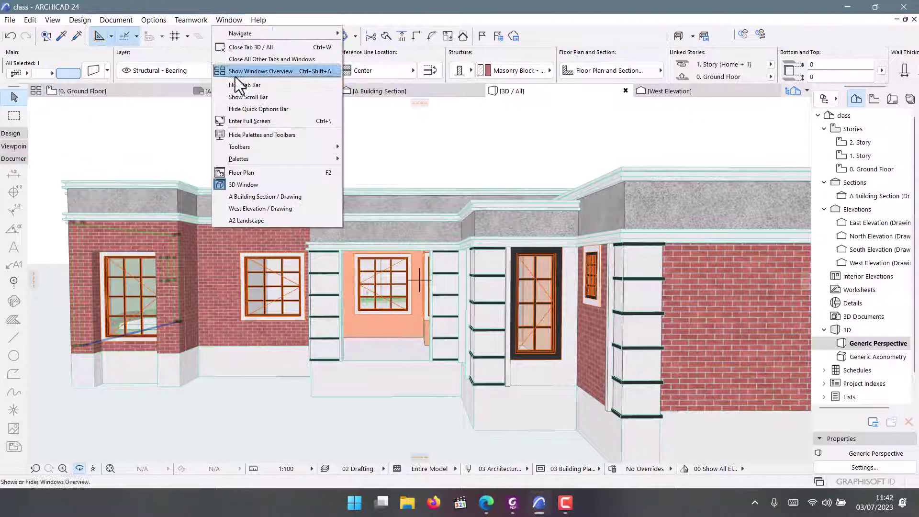
{"action": "mouse_move", "coordinate": [243, 158]}
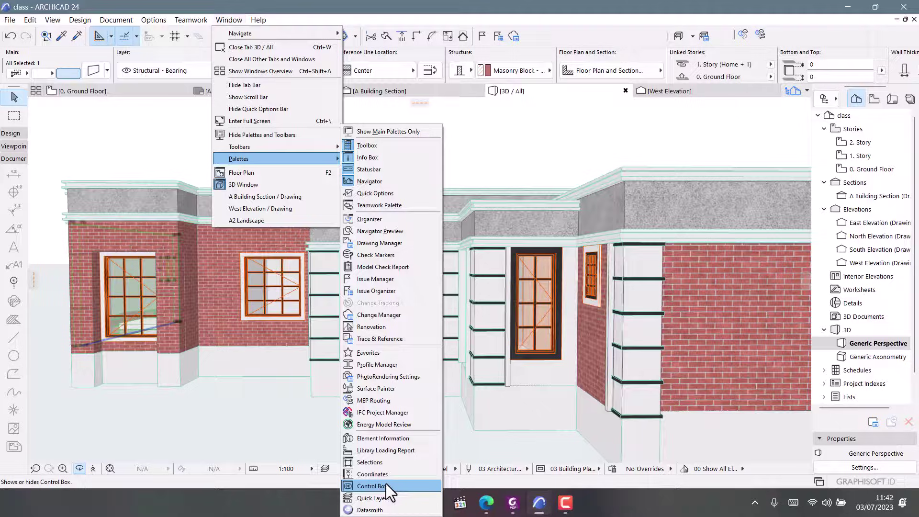
{"action": "left_click", "coordinate": [379, 508]}
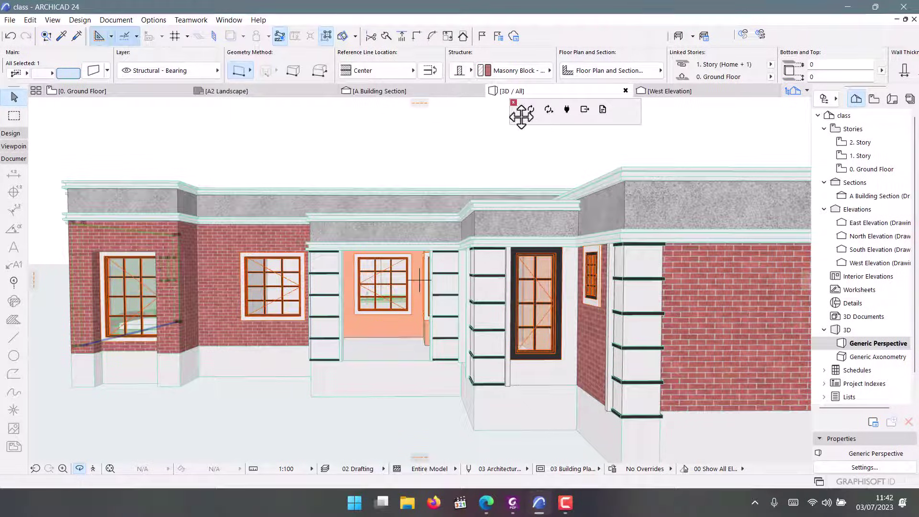
Step: Reposition the Datasmith palette and orbit the 3D view to face the house's front facade
{"action": "scroll", "coordinate": [493, 142], "scroll_direction": "down", "scroll_amount": 2}
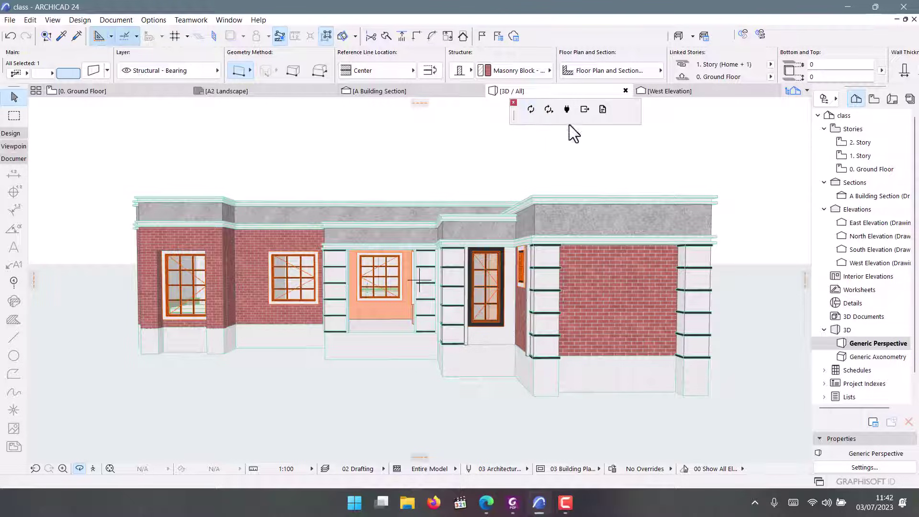
{"action": "left_click_drag", "start_coordinate": [518, 117], "coordinate": [381, 99]}
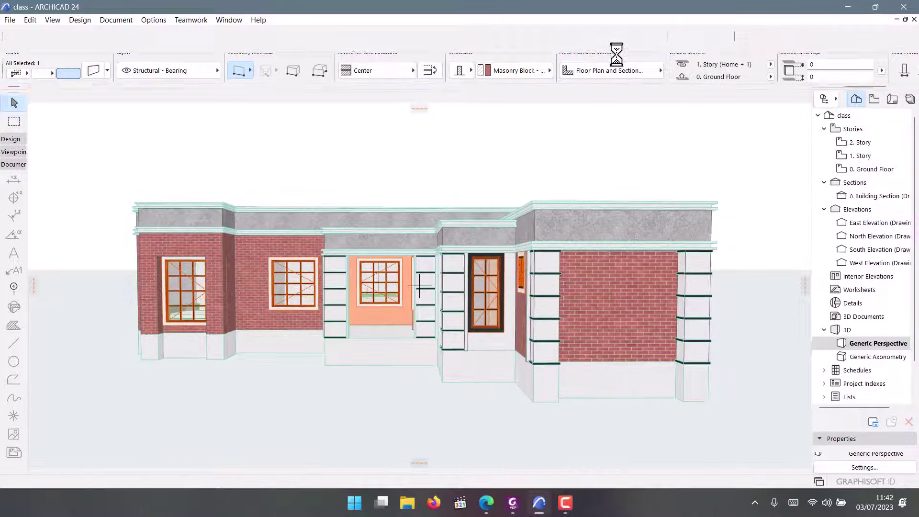
{"action": "left_click_drag", "start_coordinate": [556, 164], "coordinate": [494, 102]}
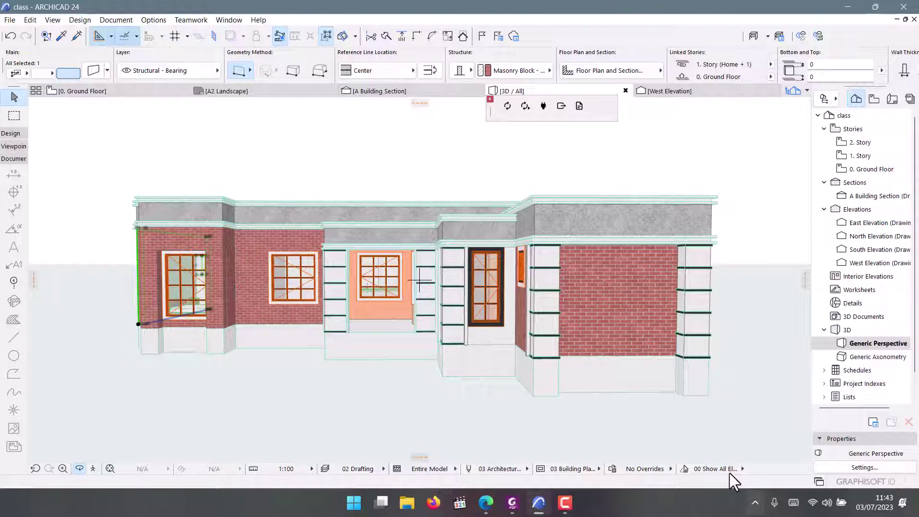
{"action": "left_click_drag", "start_coordinate": [404, 261], "coordinate": [656, 447]}
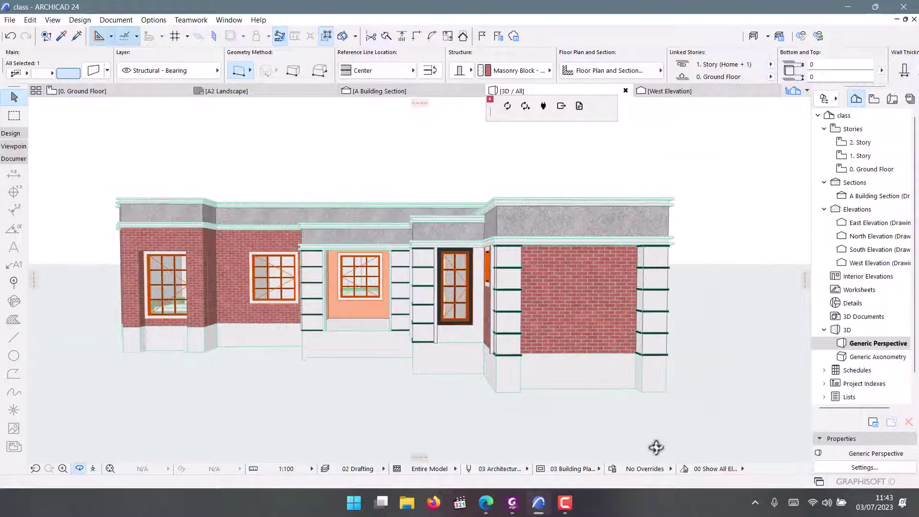
{"action": "left_click", "coordinate": [755, 503]}
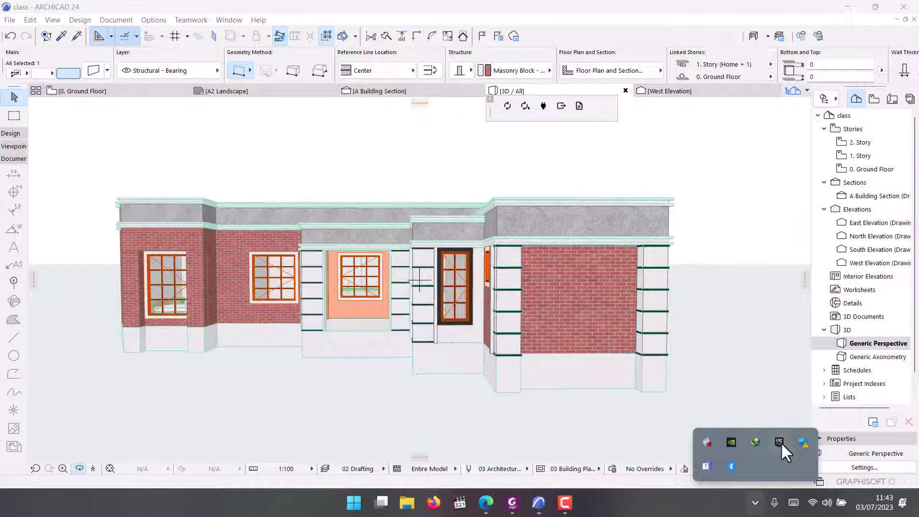
Step: Launch Twinmotion EDU 2023.1.2 from the Epic Games Launcher's Twinmotion page
{"action": "left_click", "coordinate": [780, 441]}
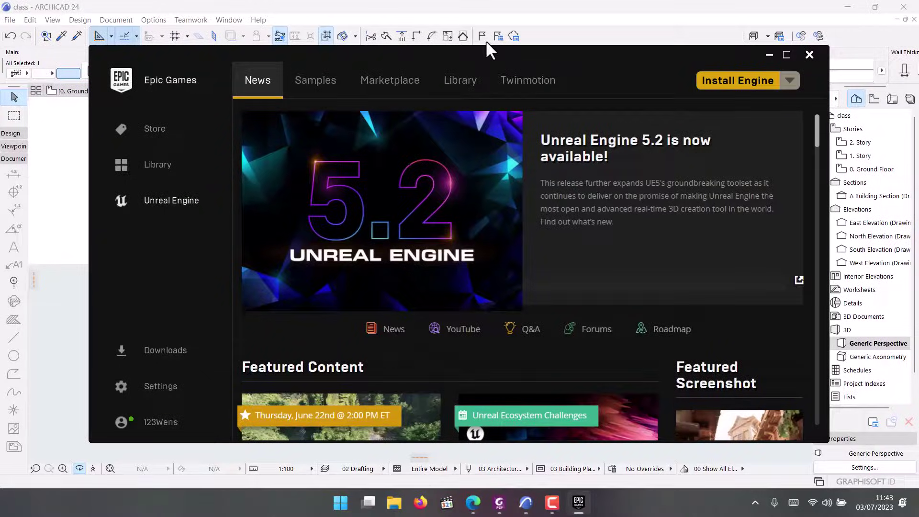
{"action": "left_click", "coordinate": [527, 92]}
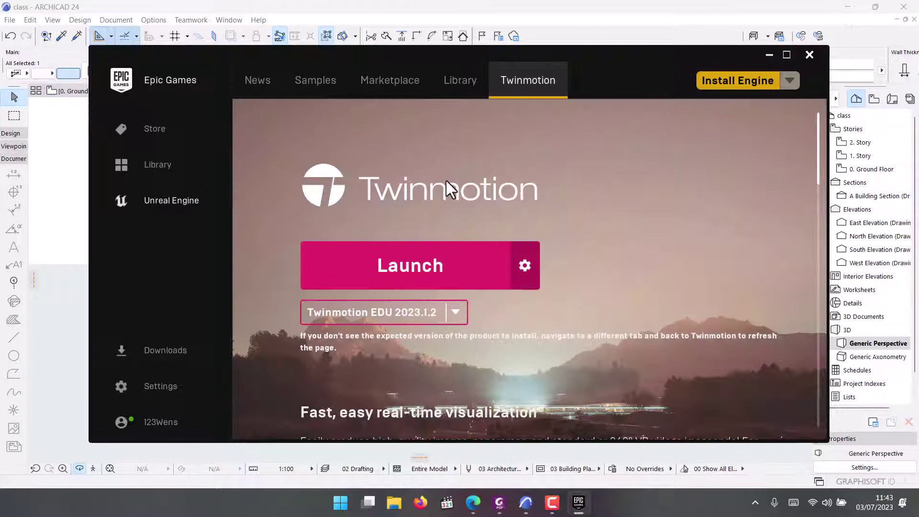
{"action": "left_click", "coordinate": [411, 289]}
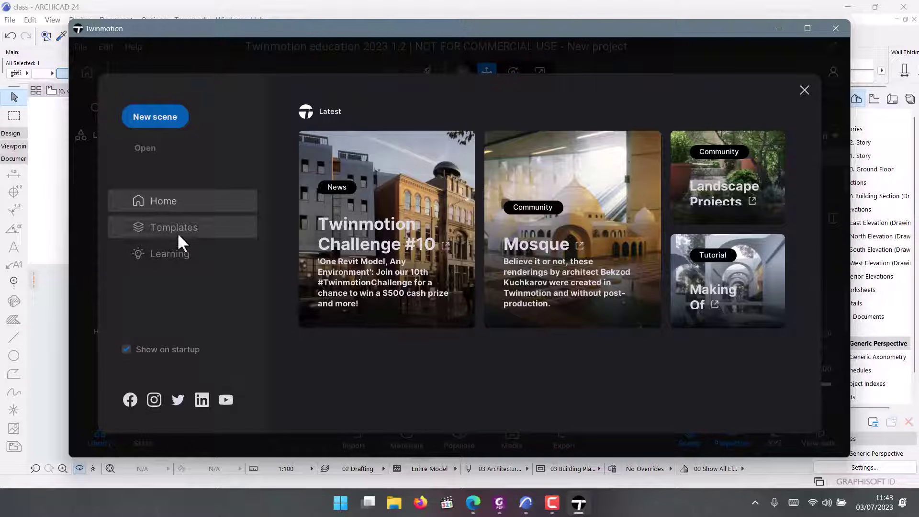
Step: Open the Day & Night Skies template from Templates as a new scene
{"action": "left_click", "coordinate": [177, 231]}
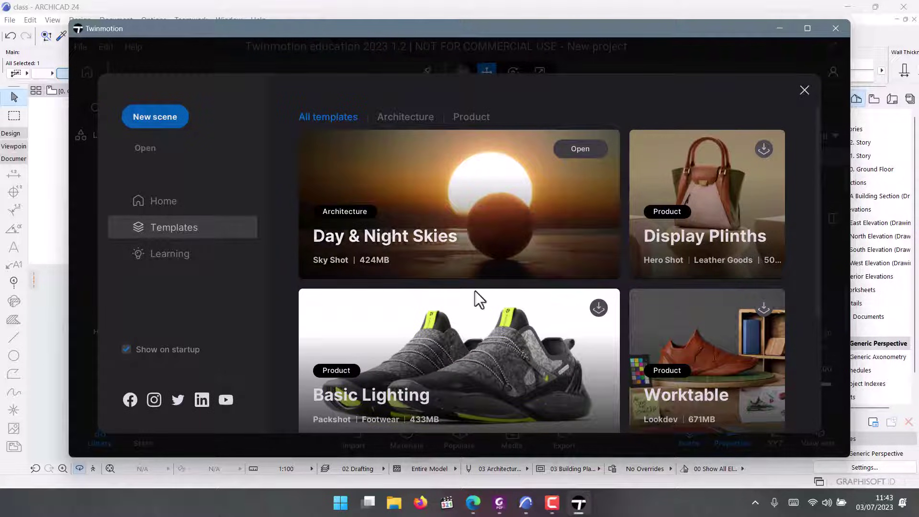
{"action": "left_click", "coordinate": [585, 150]}
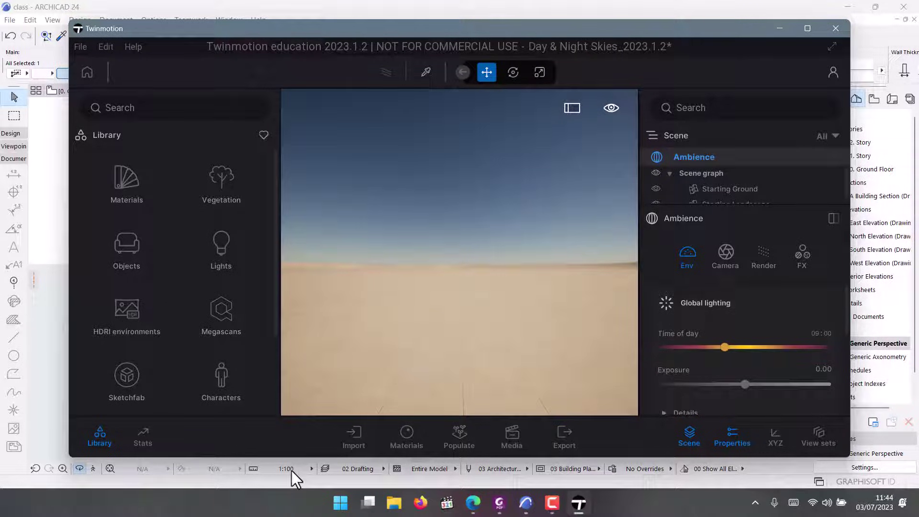
Step: Start a new import, browse the Geometry, Landscape and Point Cloud tabs, then settle on Direct Link
{"action": "left_click", "coordinate": [807, 29]}
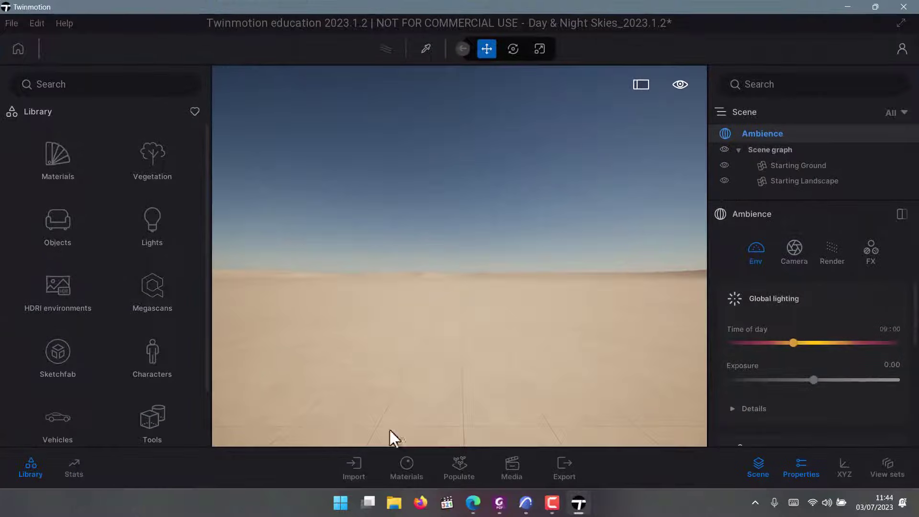
{"action": "left_click", "coordinate": [361, 462]}
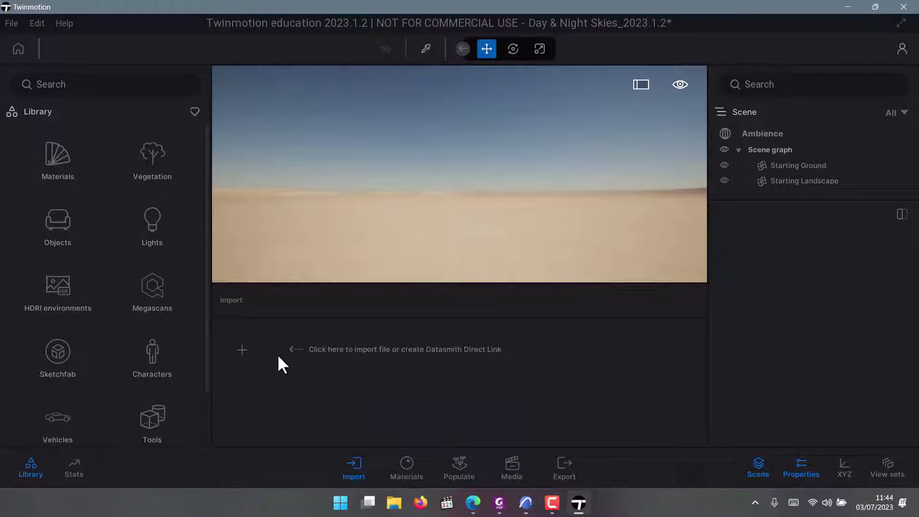
{"action": "left_click", "coordinate": [242, 350]}
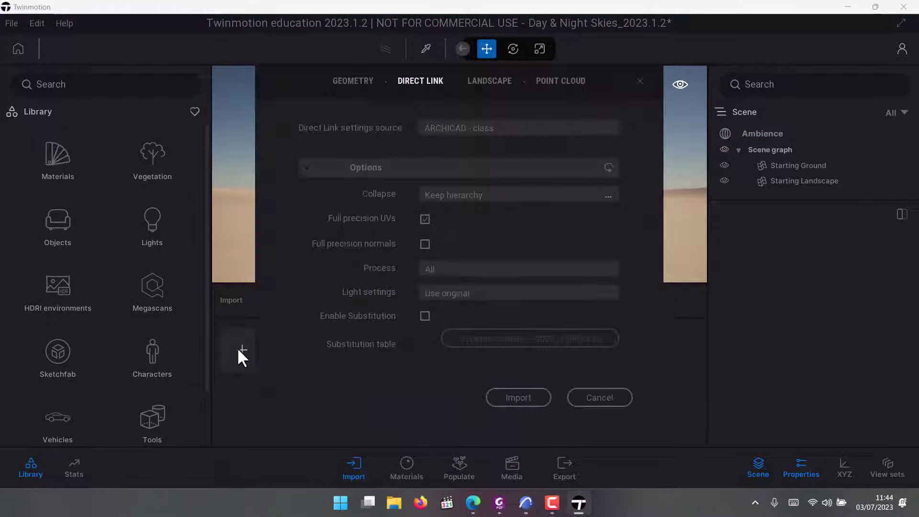
{"action": "left_click", "coordinate": [366, 83]}
{"action": "left_click", "coordinate": [413, 89]}
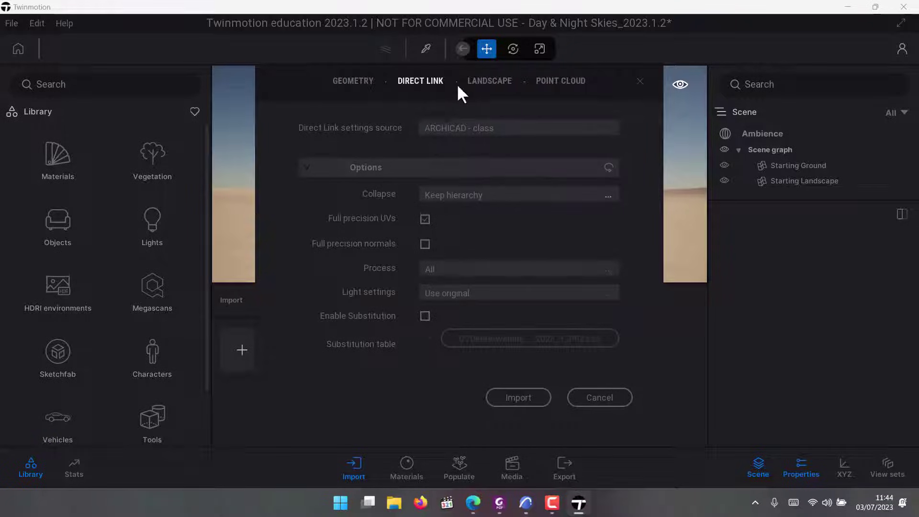
{"action": "left_click", "coordinate": [488, 85]}
{"action": "left_click", "coordinate": [560, 86]}
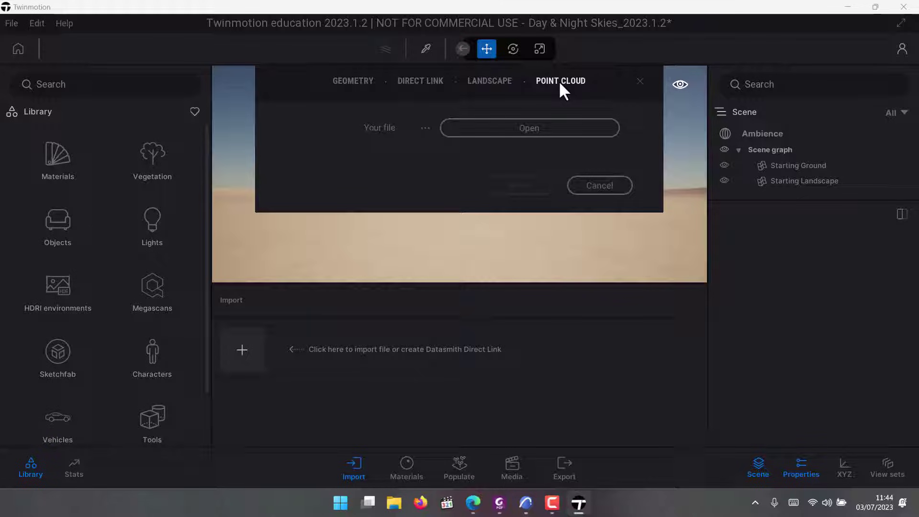
{"action": "left_click", "coordinate": [417, 87]}
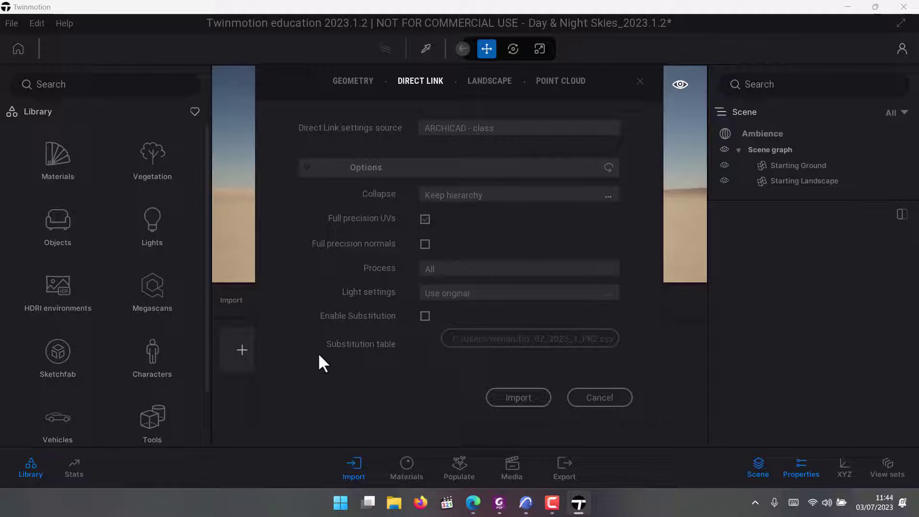
{"action": "left_click", "coordinate": [527, 503]}
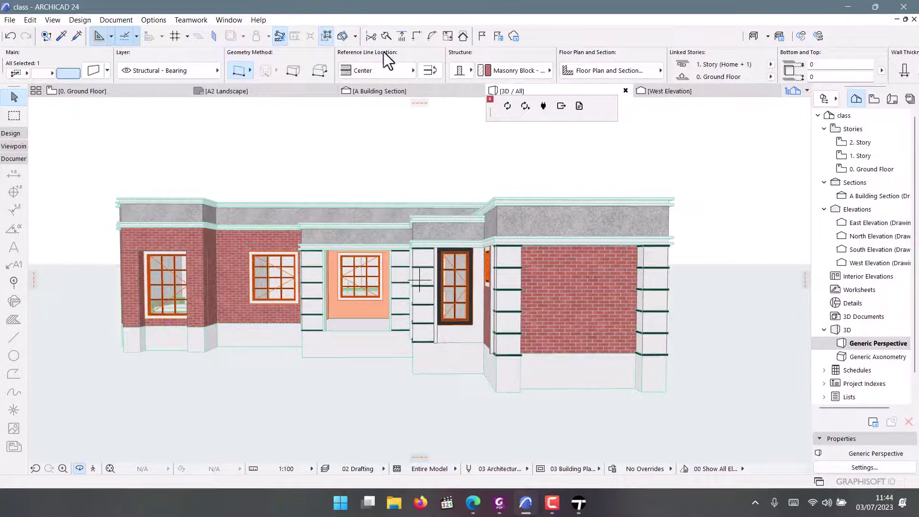
{"action": "left_click", "coordinate": [579, 503]}
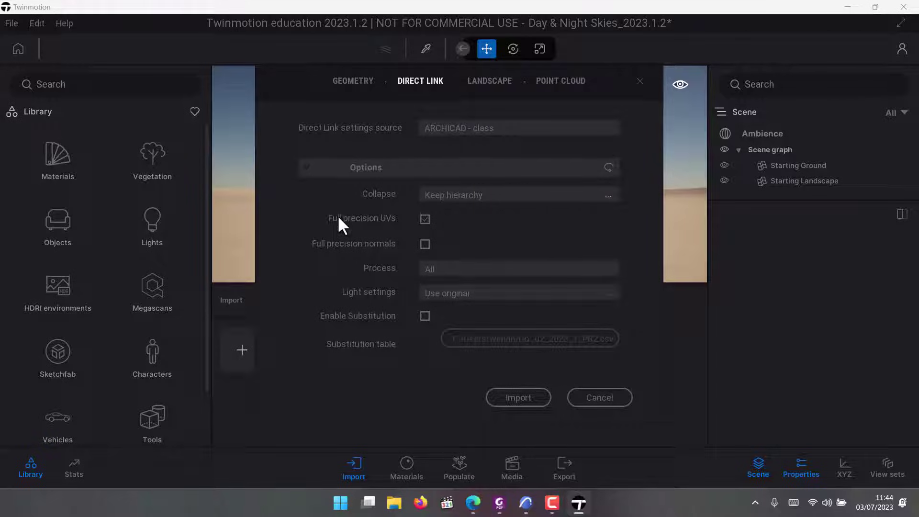
Step: Review the Collapse dropdown choices, then bring the ARCHICAD house model to the front
{"action": "left_click", "coordinate": [447, 198]}
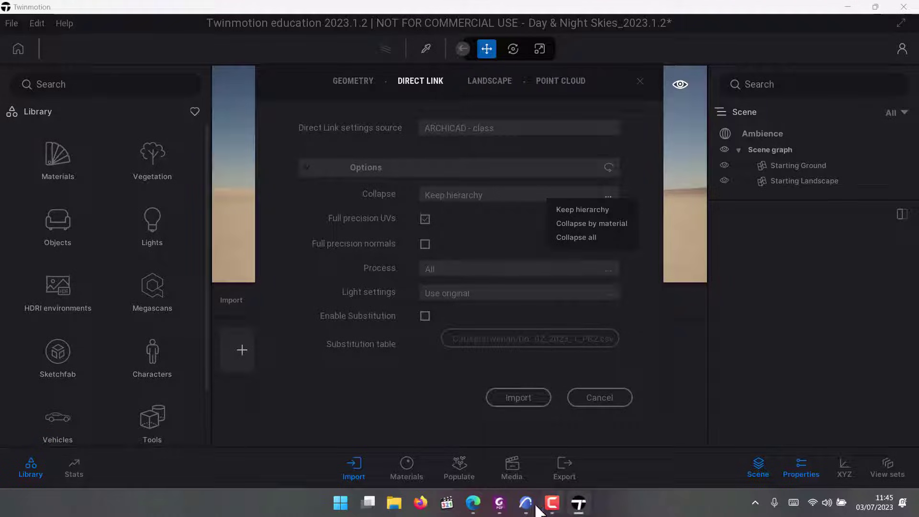
{"action": "left_click", "coordinate": [517, 498]}
Step: Select the upper wall band above the left rooms, then return to Twinmotion's import dialog
{"action": "scroll", "coordinate": [406, 213], "scroll_direction": "up", "scroll_amount": 3}
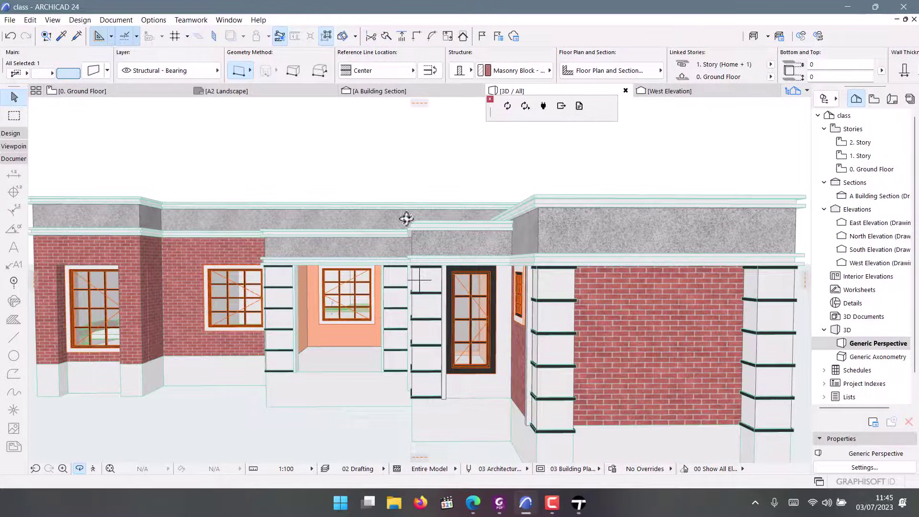
{"action": "key", "text": "Escape"}
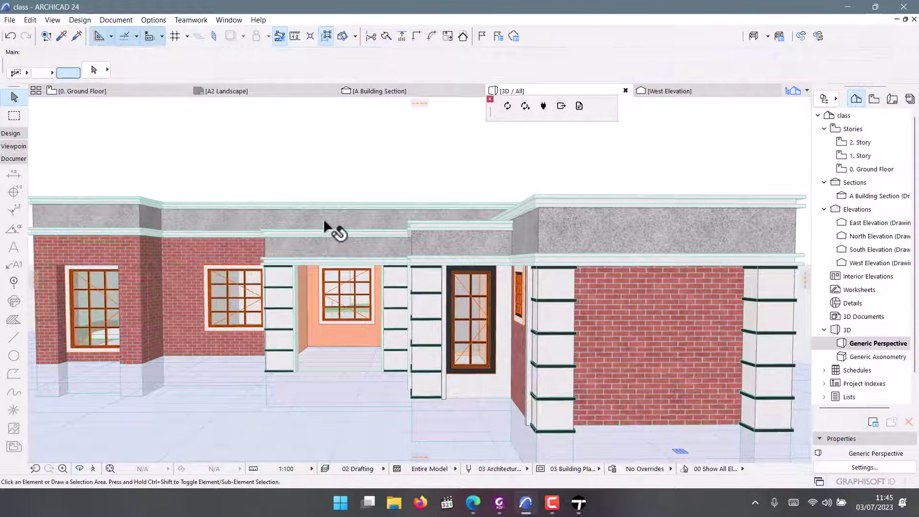
{"action": "left_click", "coordinate": [324, 223]}
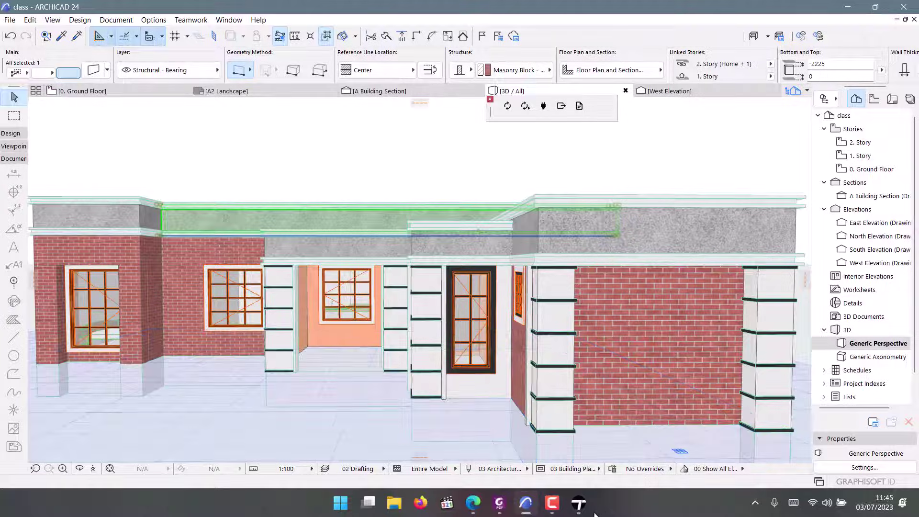
{"action": "left_click", "coordinate": [579, 503]}
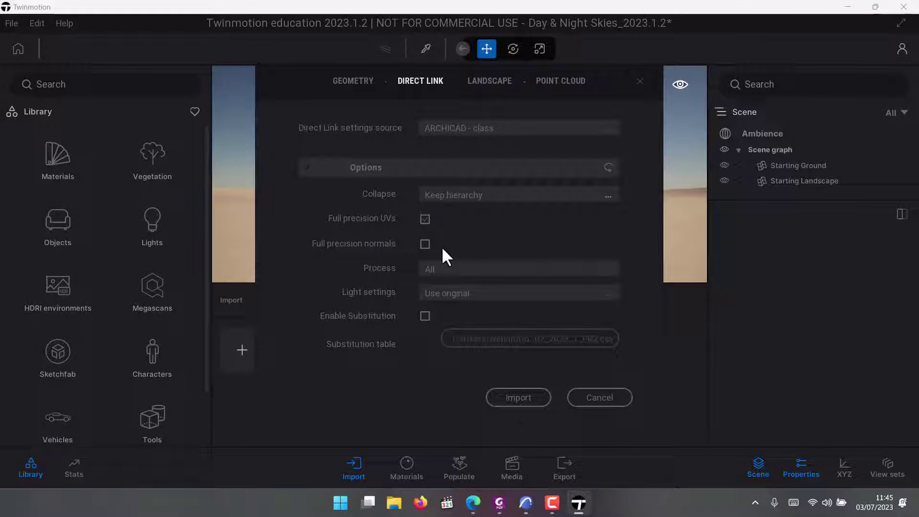
Step: Keep hierarchy as the Collapse setting and import the ARCHICAD - class Direct Link
{"action": "left_click", "coordinate": [467, 195]}
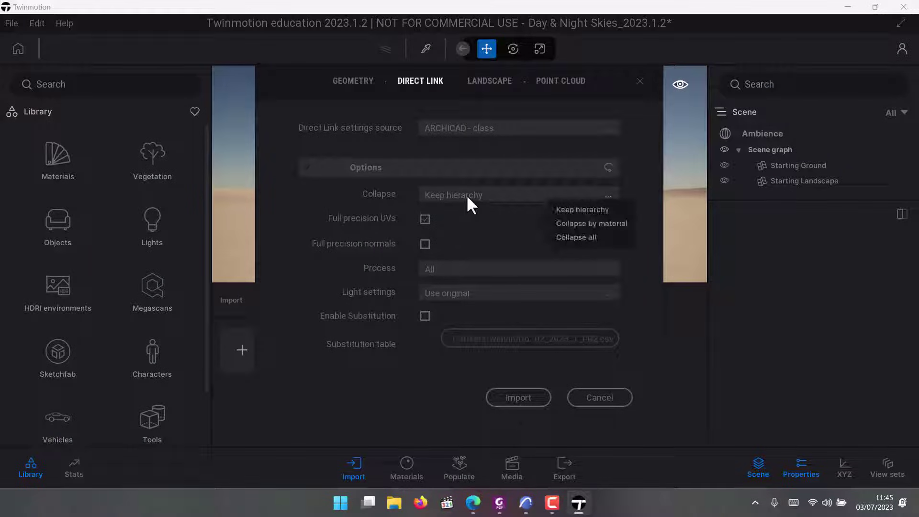
{"action": "left_click", "coordinate": [560, 208]}
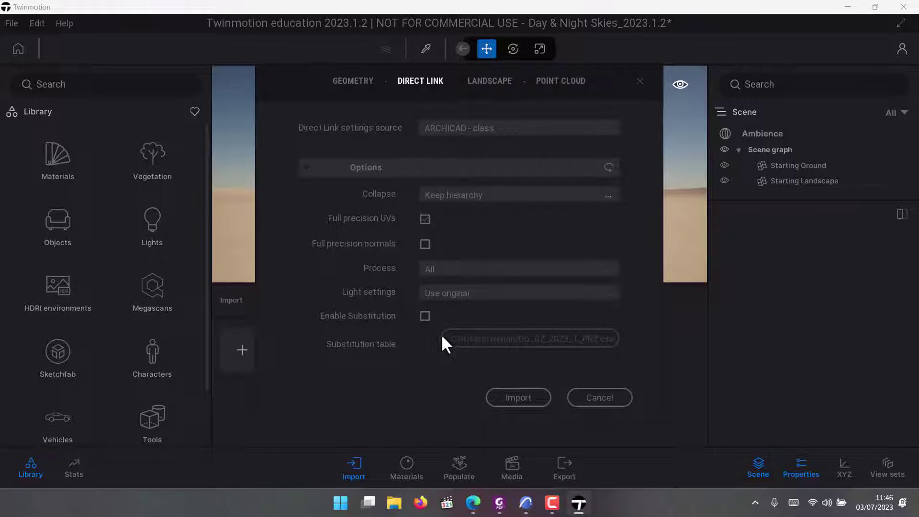
{"action": "left_click", "coordinate": [534, 400]}
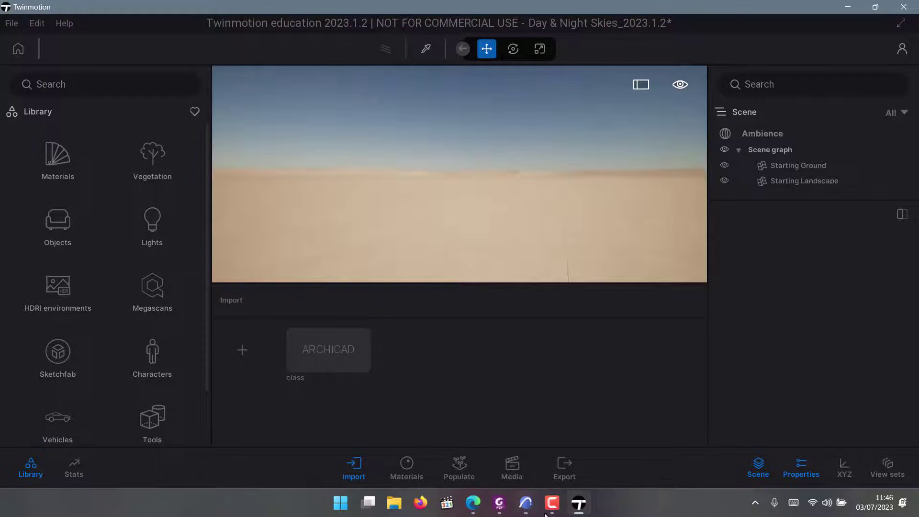
Step: Synchronize the house model to Twinmotion via Direct Link from ARCHICAD, then return to Twinmotion
{"action": "left_click", "coordinate": [526, 504]}
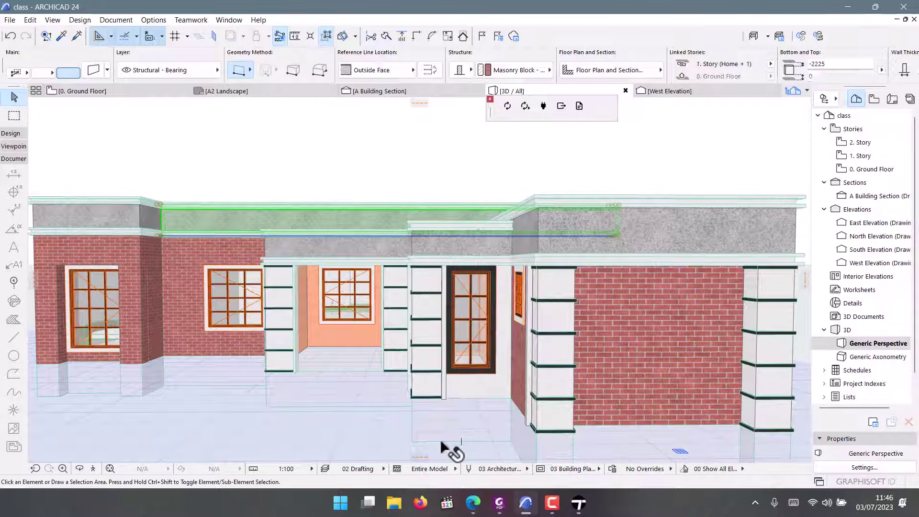
{"action": "key", "text": "Escape"}
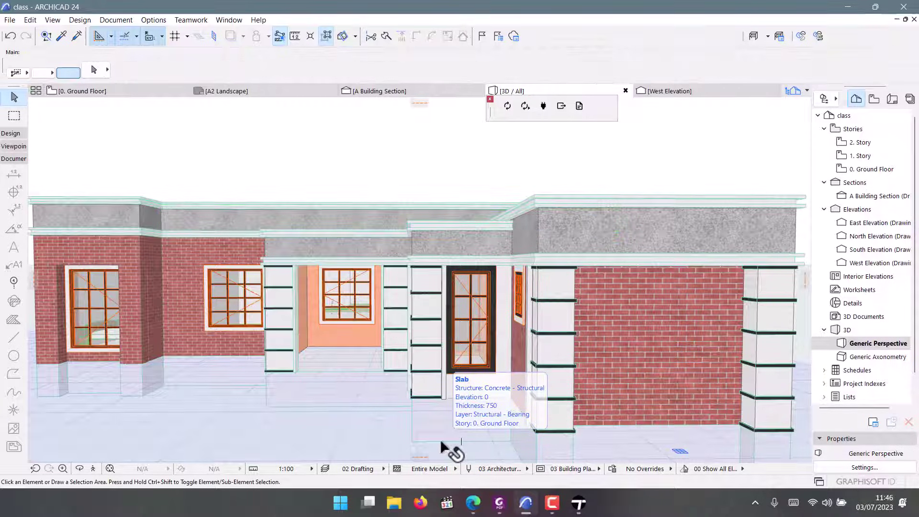
{"action": "left_click", "coordinate": [507, 106]}
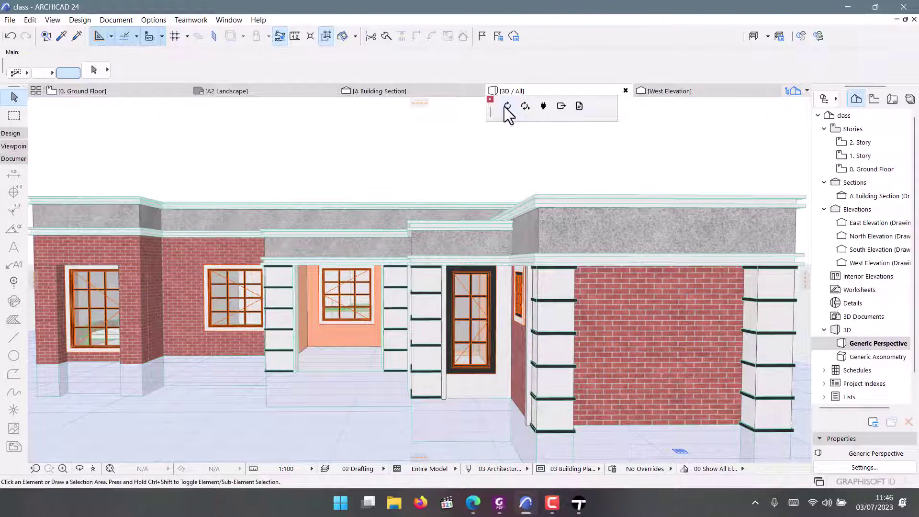
{"action": "left_click", "coordinate": [580, 503]}
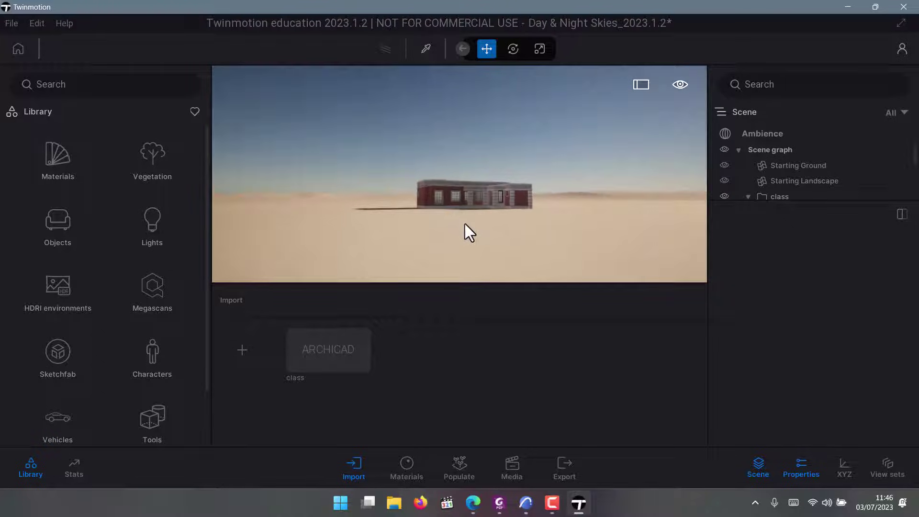
Step: Zoom the Twinmotion viewport in on the imported house's front facade
{"action": "scroll", "coordinate": [464, 223], "scroll_direction": "up", "scroll_amount": 5}
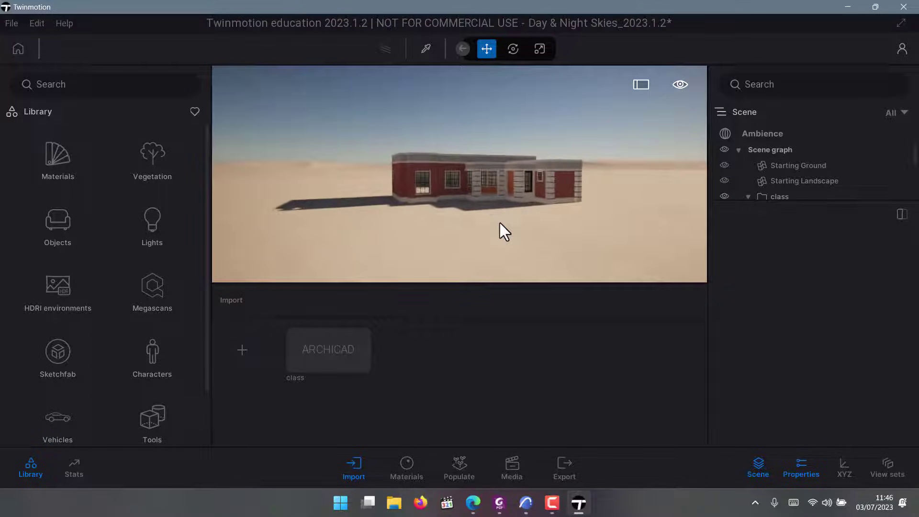
{"action": "scroll", "coordinate": [508, 226], "scroll_direction": "up", "scroll_amount": 8}
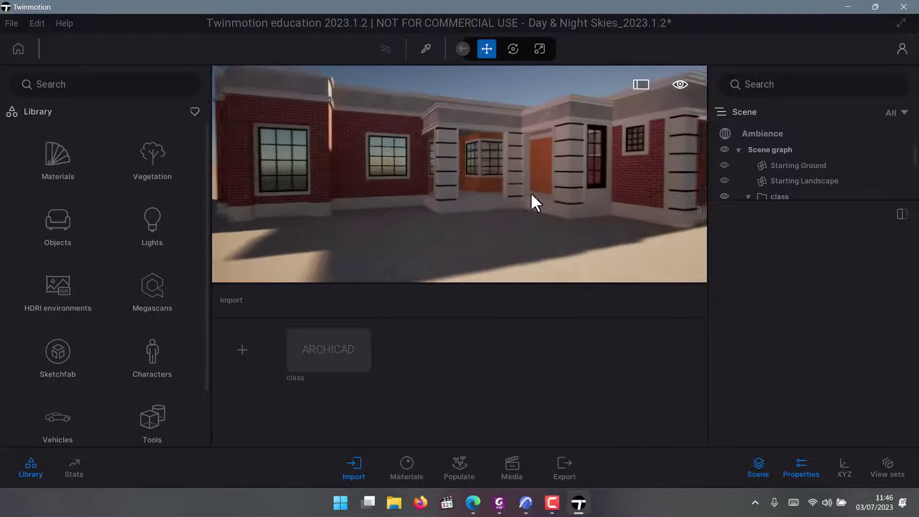
{"action": "scroll", "coordinate": [534, 200], "scroll_direction": "down", "scroll_amount": 5}
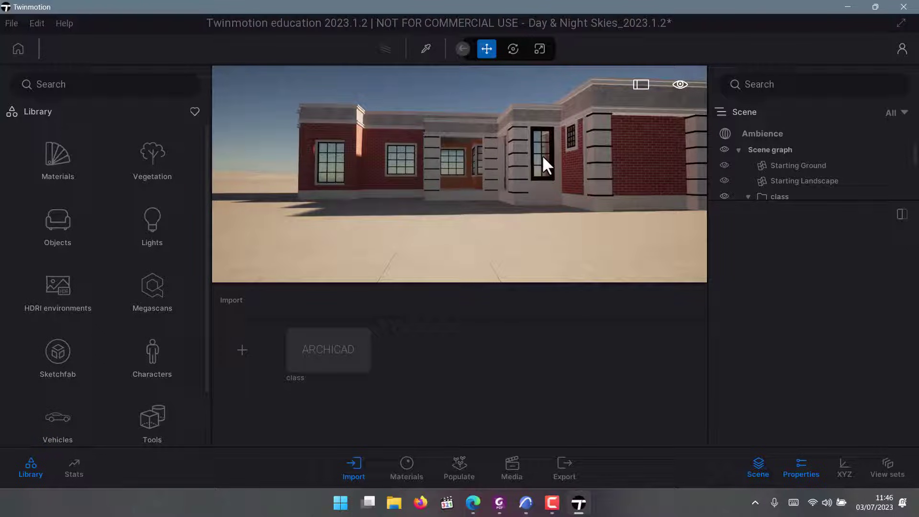
{"action": "left_click", "coordinate": [553, 505]}
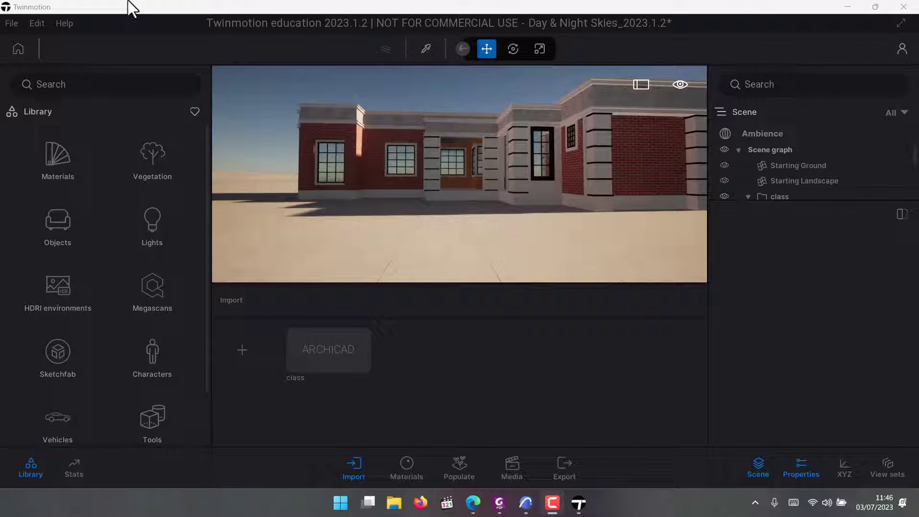